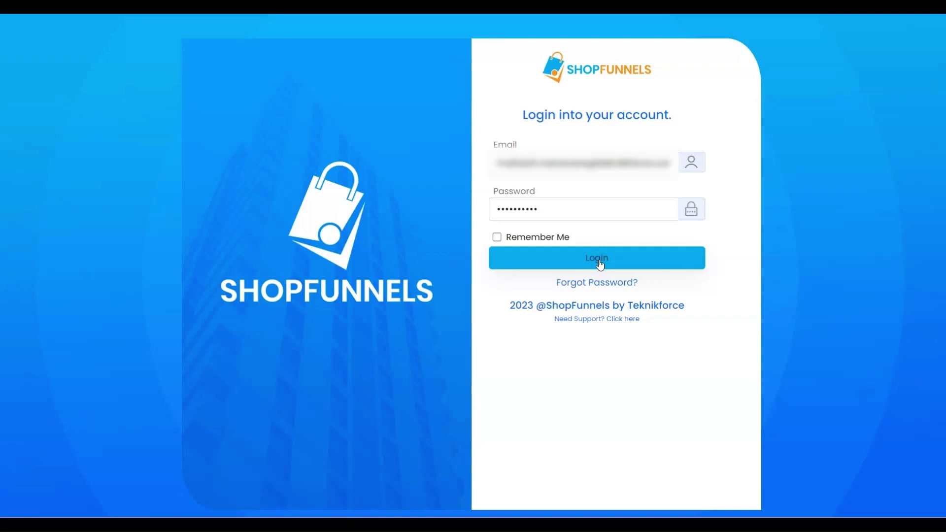
# Submit the login details to reach the ShopFunnels dashboard.
pyautogui.click(597, 264)
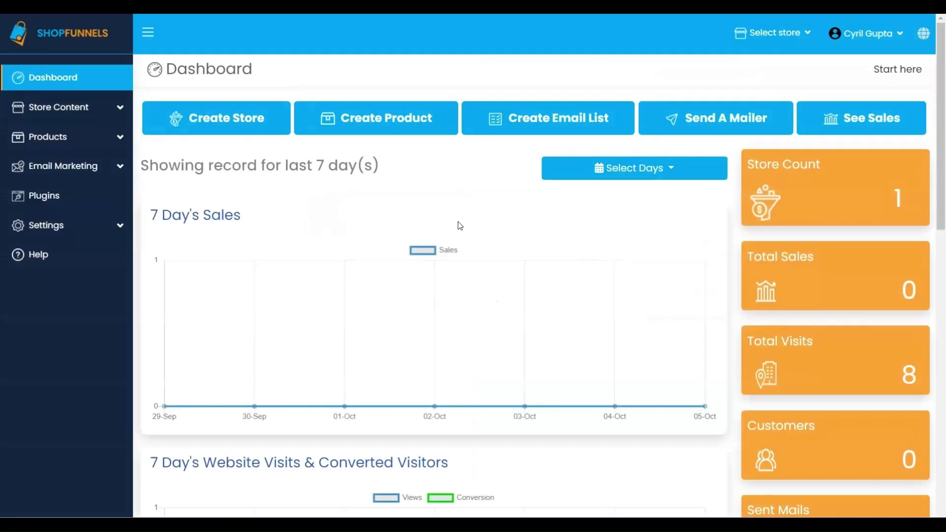
# Go to the Plugins page and start adding a new plugin from the marketplace.
pyautogui.click(76, 195)
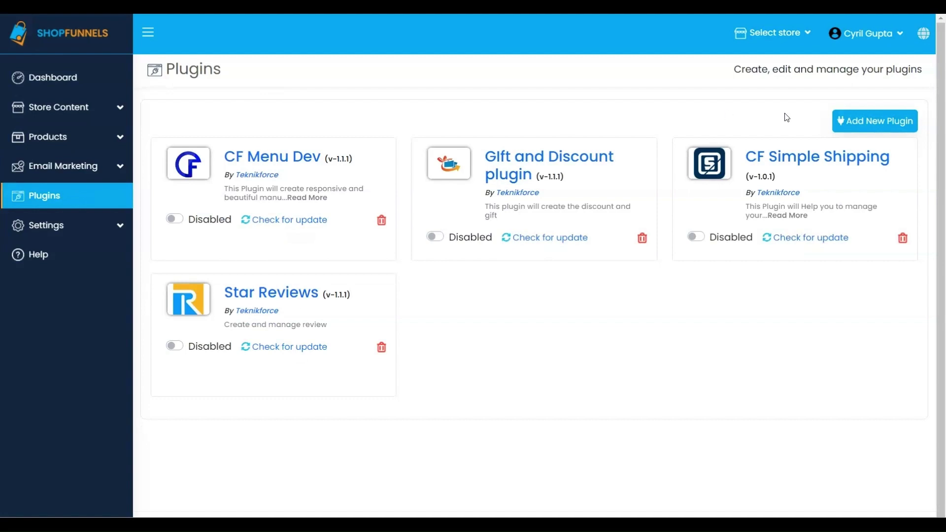
pyautogui.click(859, 124)
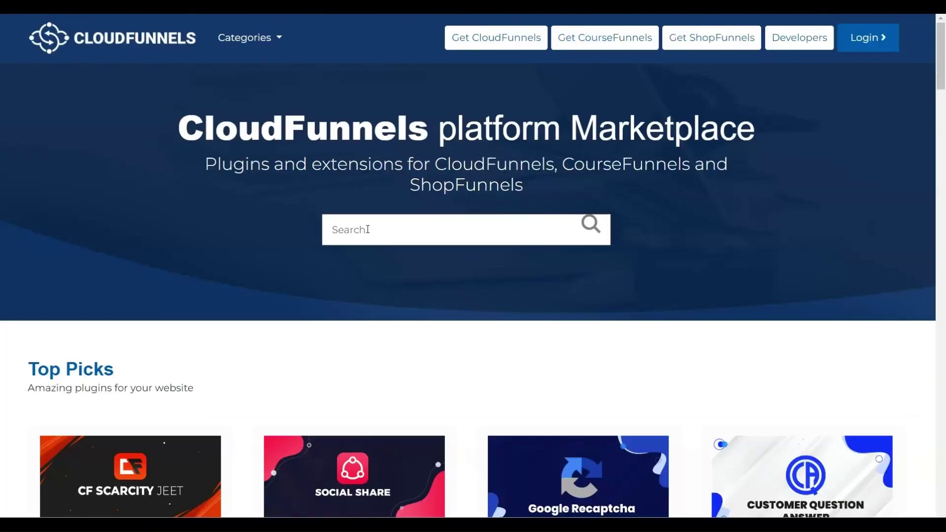
# Search the marketplace for paypal and open the CF Plugin For Paypal details page.
pyautogui.click(367, 229)
pyautogui.click(398, 265)
pyautogui.click(592, 225)
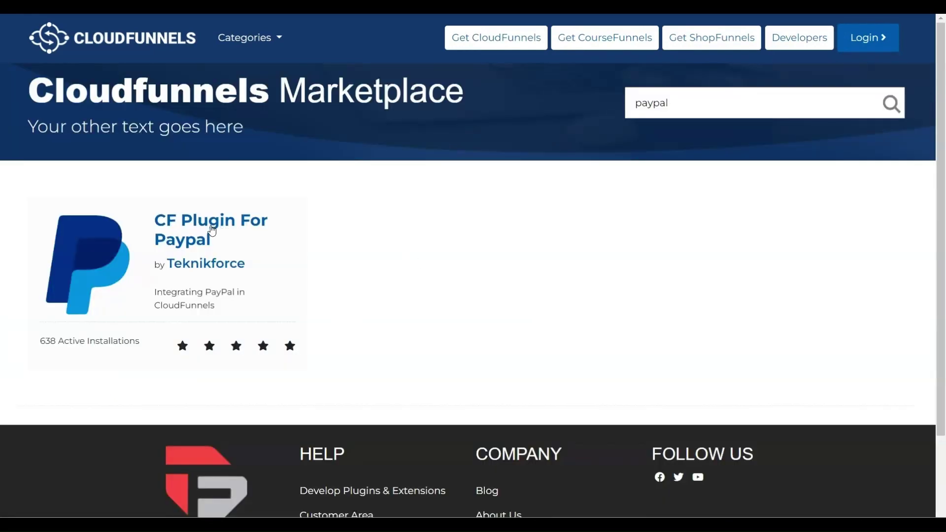
pyautogui.click(212, 231)
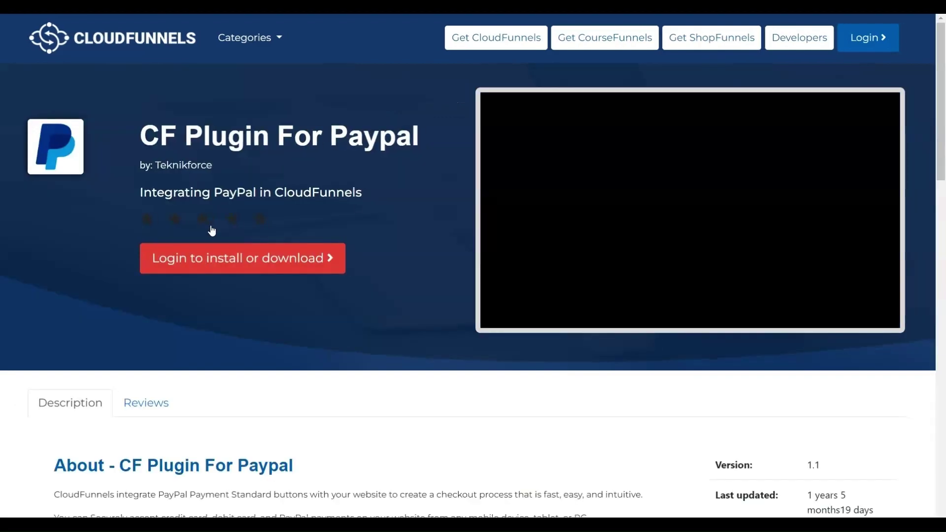
pyautogui.scroll(-5, 433, 410)
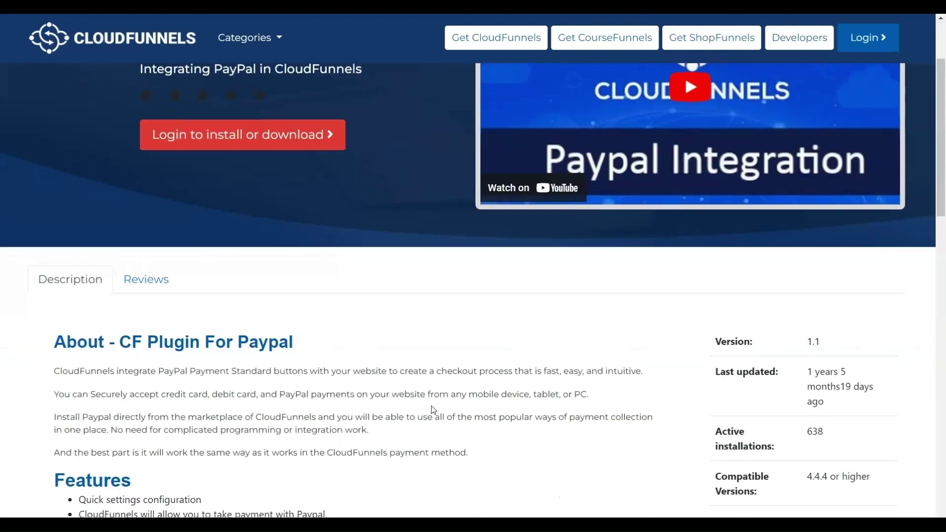
pyautogui.scroll(5, 433, 410)
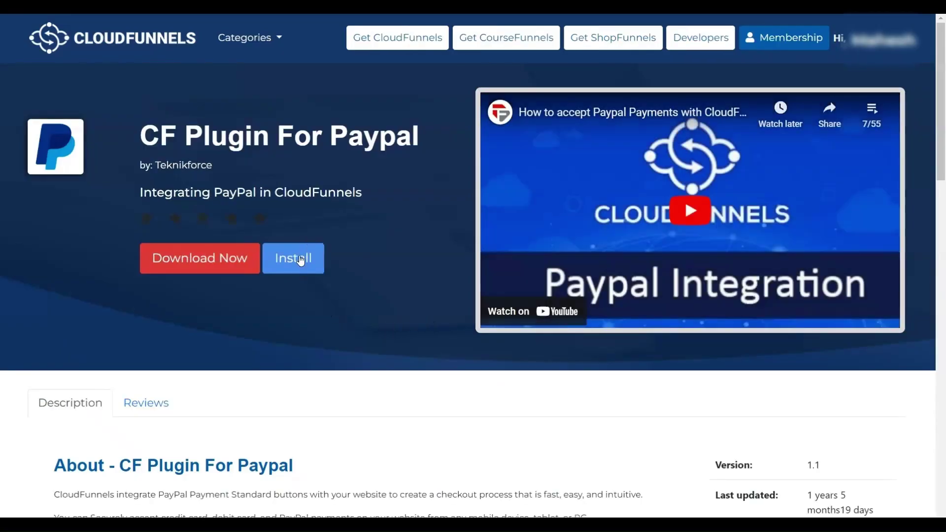
# Install the Paypal- Payment Integration plugin, set it Active, and expand its Paypal menu.
pyautogui.click(301, 260)
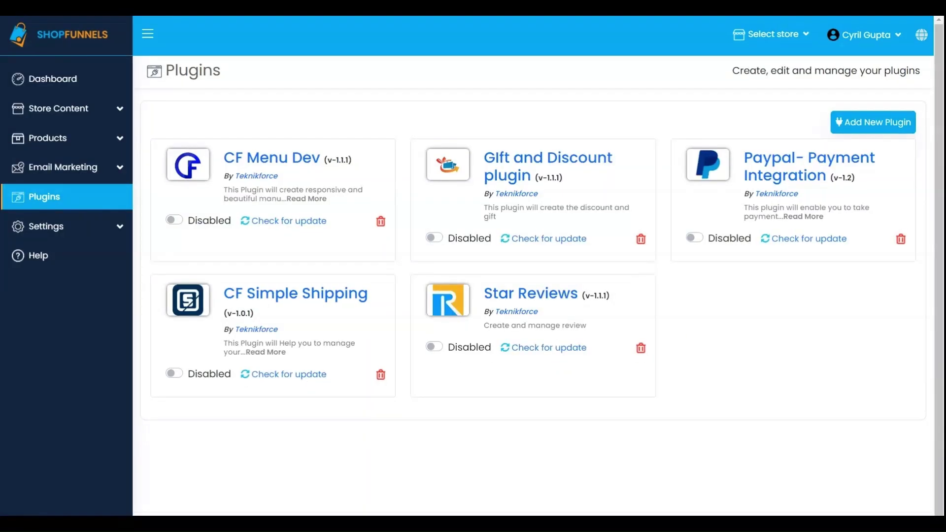
pyautogui.click(696, 238)
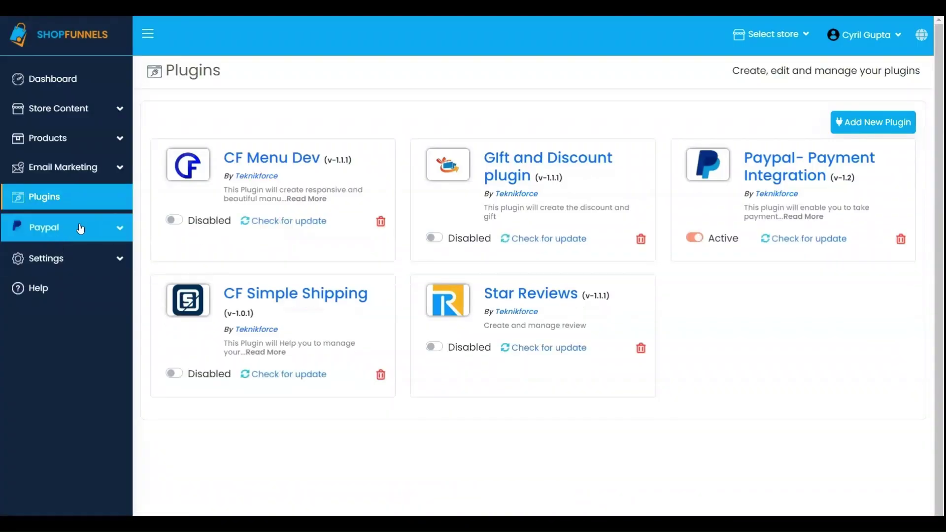
pyautogui.click(123, 234)
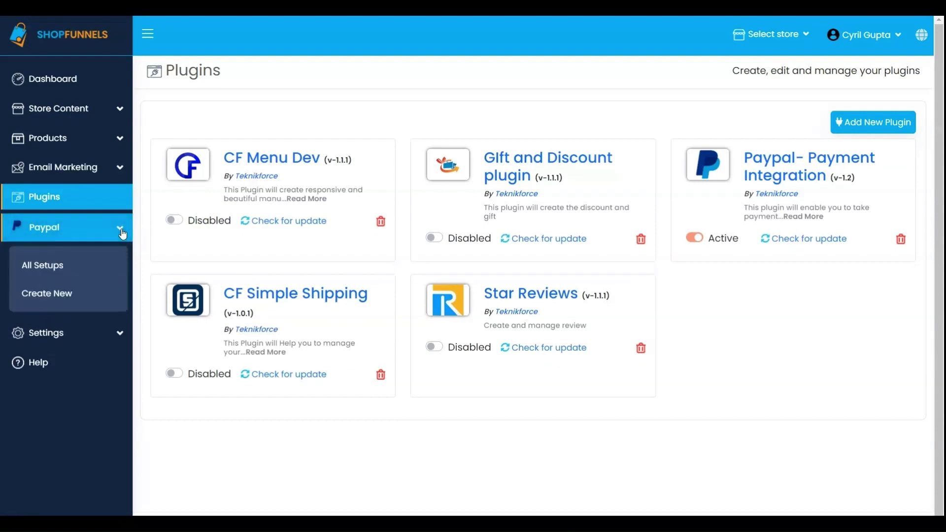
# Start a new PayPal payment setup with Create New under Paypal.
pyautogui.click(68, 294)
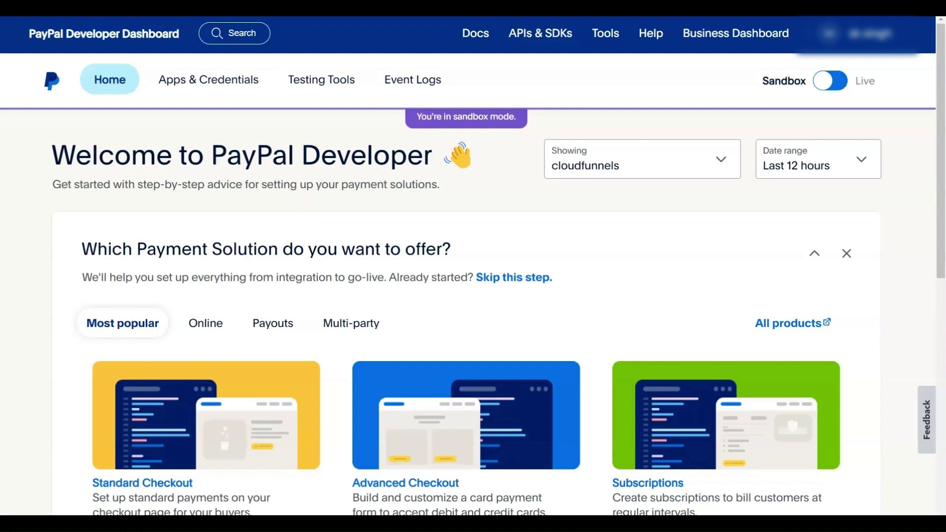
# Create a sandbox Merchant app named Shopfunnels_store under Apps & Credentials.
pyautogui.click(215, 80)
pyautogui.click(838, 161)
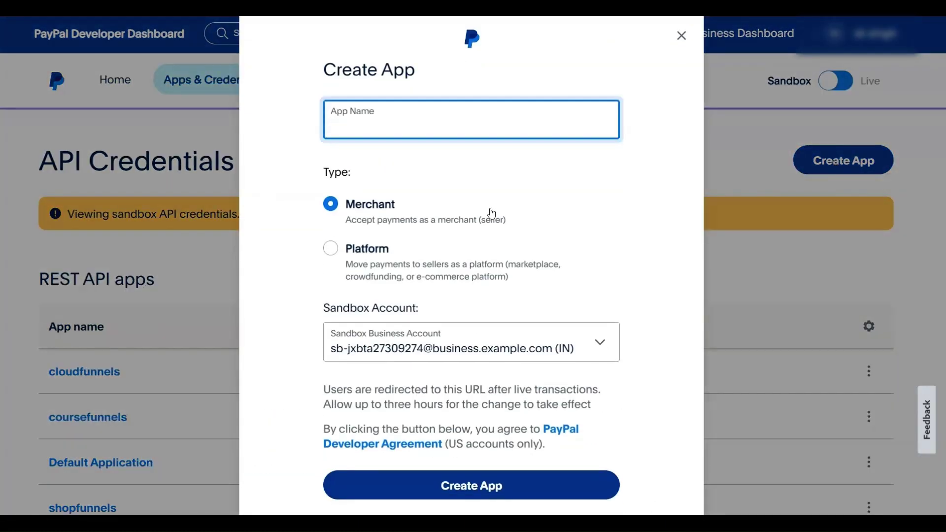
pyautogui.write('Shopfunnels_store')
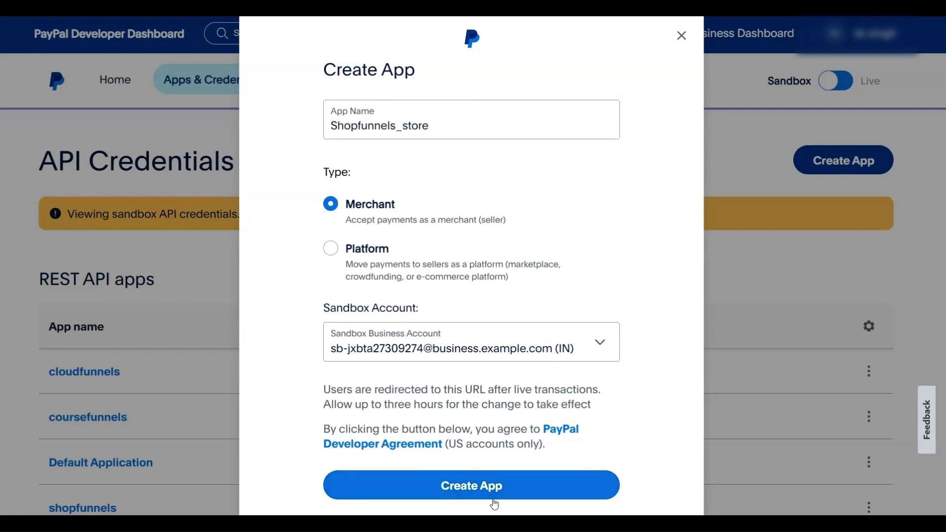
pyautogui.click(475, 489)
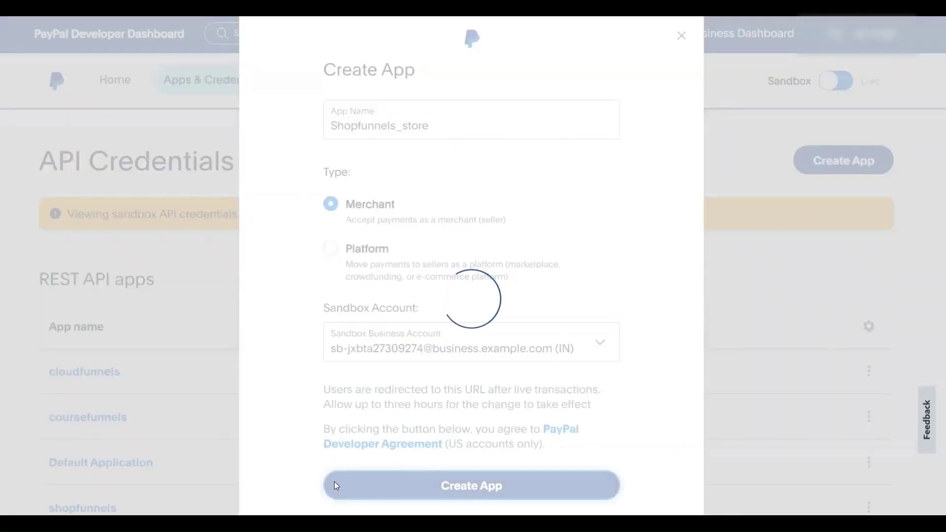
pyautogui.scroll(-1, 941, 171)
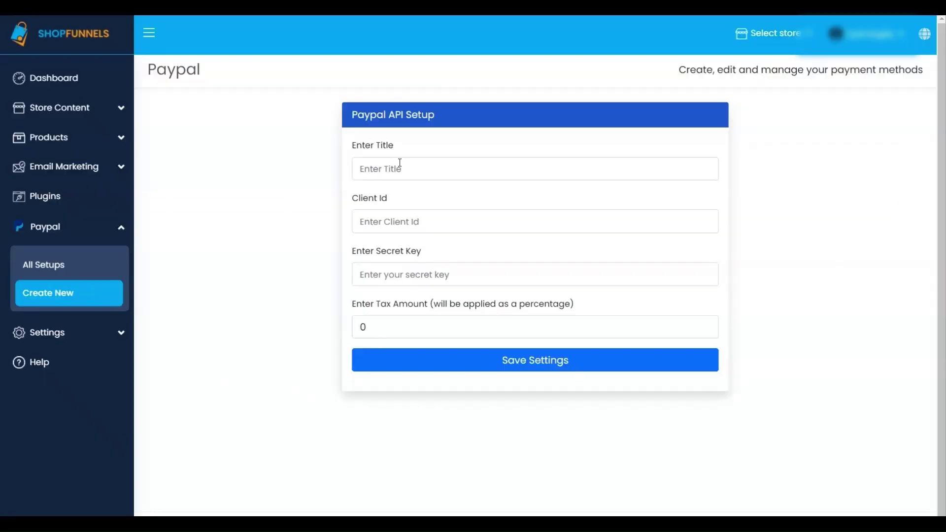
# Paste title Paypal Online Store, the client ID and the secret key, then save the setup.
pyautogui.click(394, 168)
pyautogui.write('Paypal Online Store')
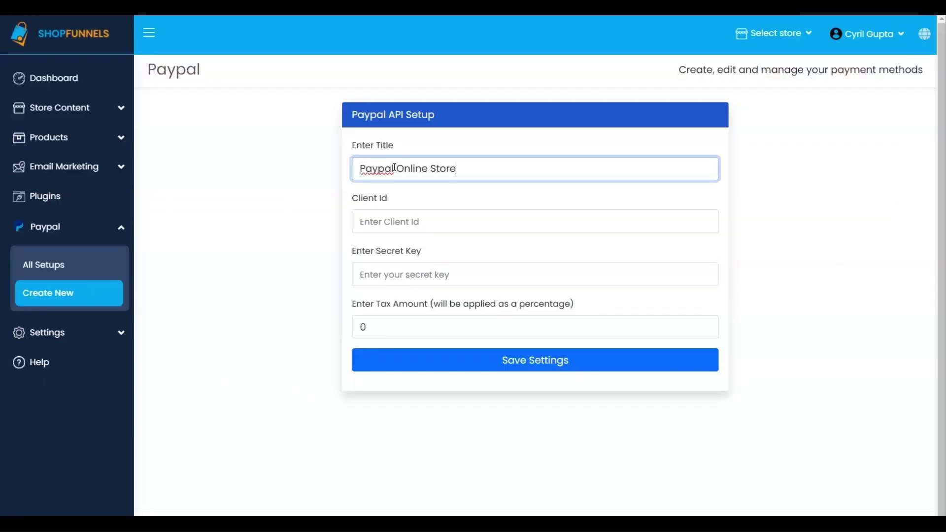
pyautogui.click(403, 222)
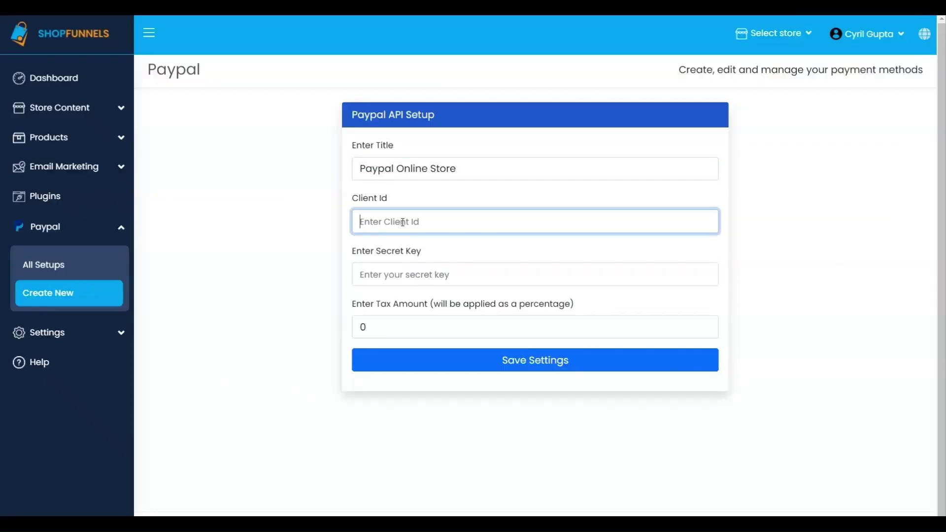
pyautogui.hotkey('ctrl', 'v')
pyautogui.click(411, 275)
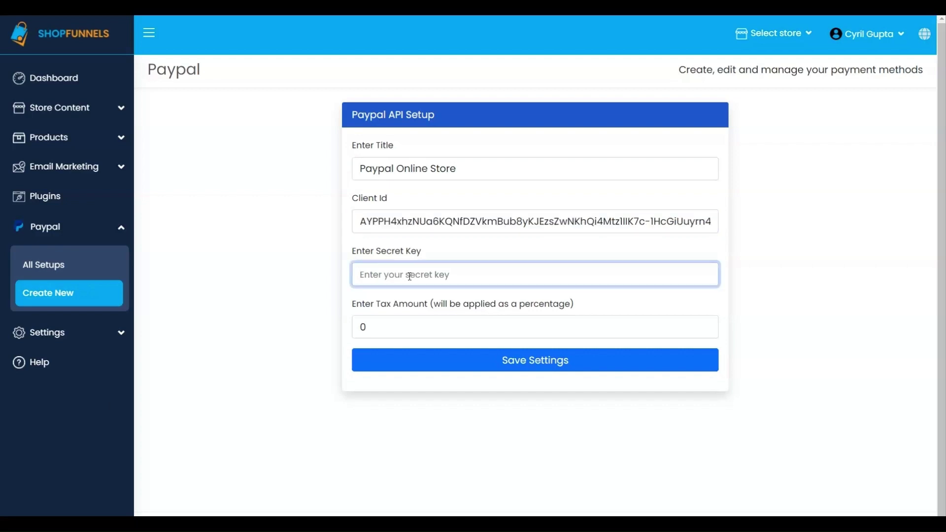
pyautogui.hotkey('ctrl', 'v')
pyautogui.click(534, 362)
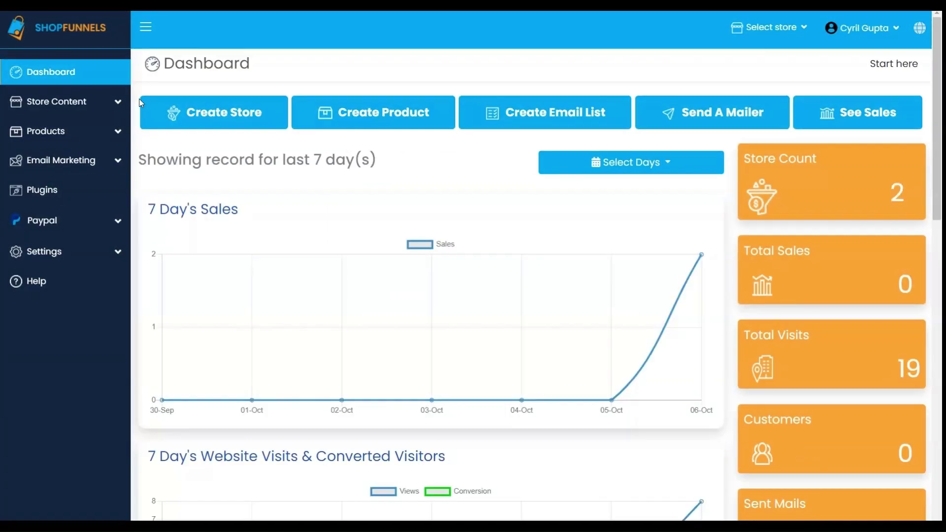
# Open the Online Store for editing from Store Content's store list.
pyautogui.click(123, 105)
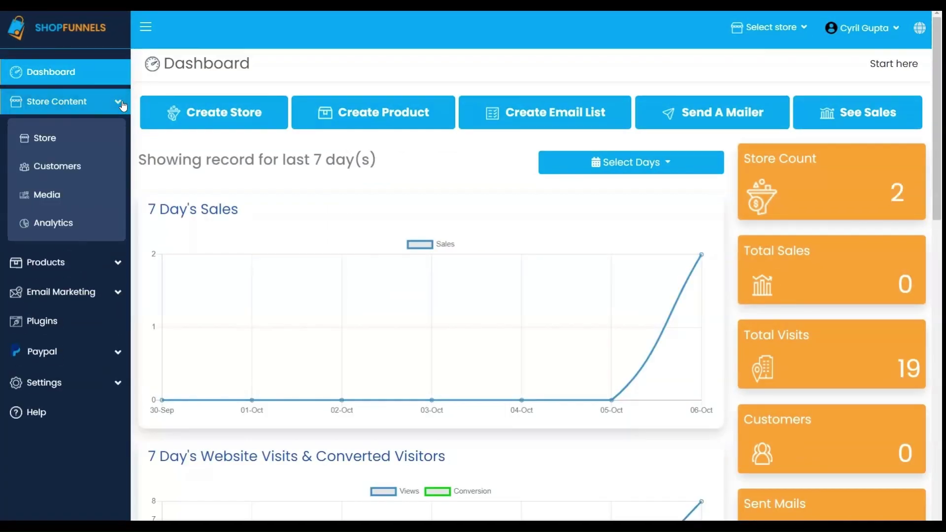
pyautogui.click(64, 143)
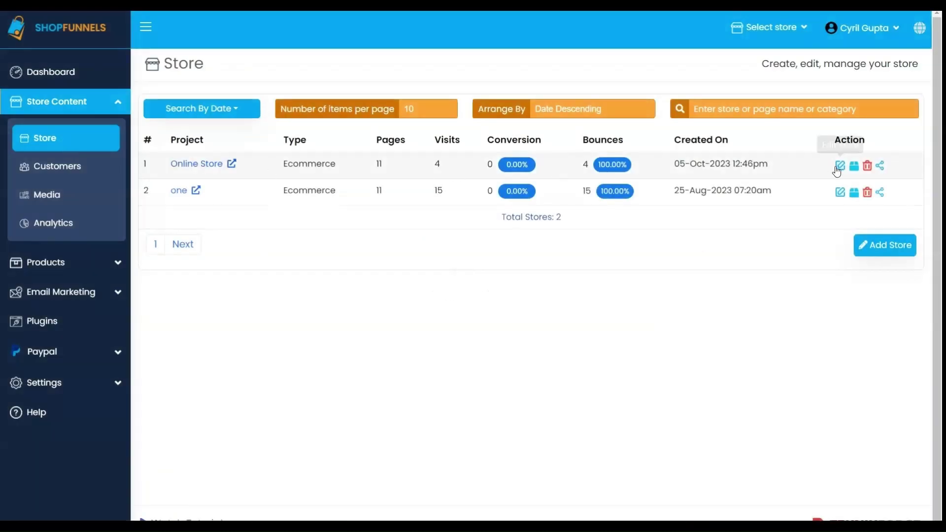
pyautogui.click(840, 165)
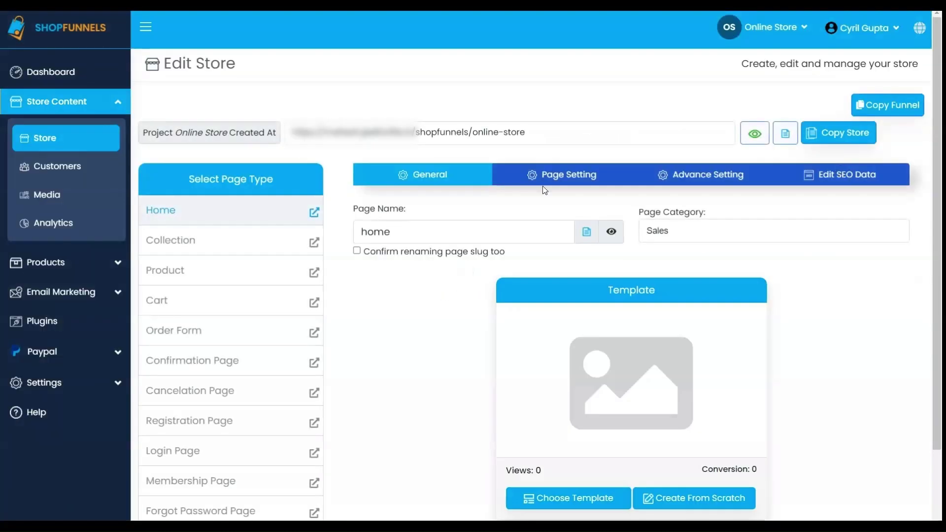
# Set the Order Form's payment method to Paypal Online Store, save, and open the live Collection page.
pyautogui.click(197, 339)
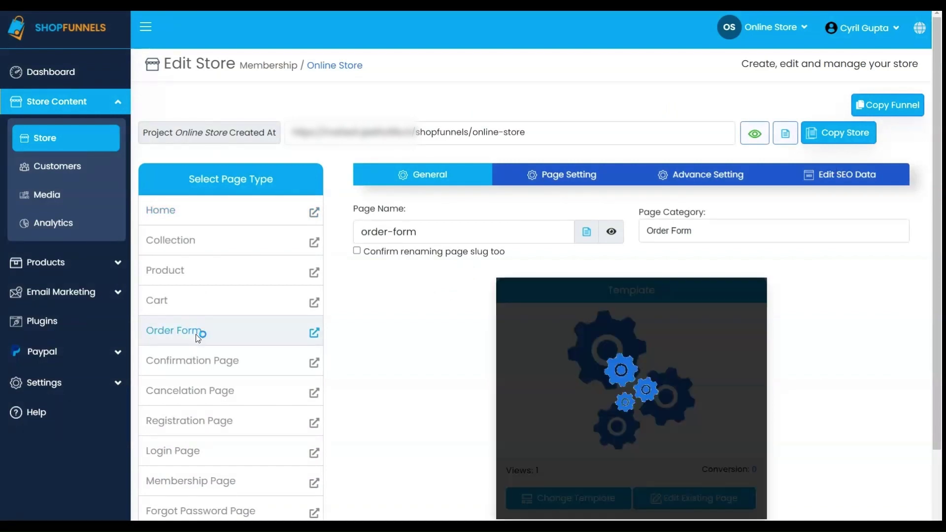
pyautogui.click(557, 175)
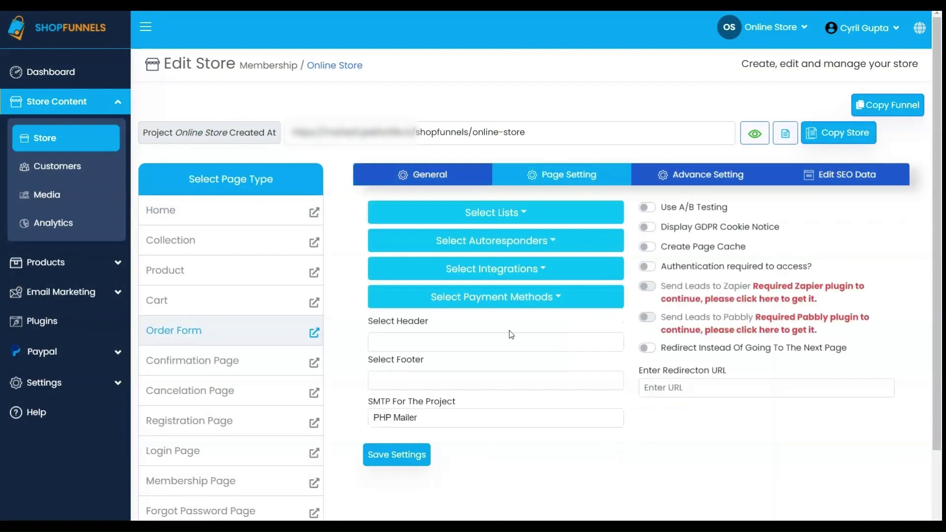
pyautogui.click(433, 297)
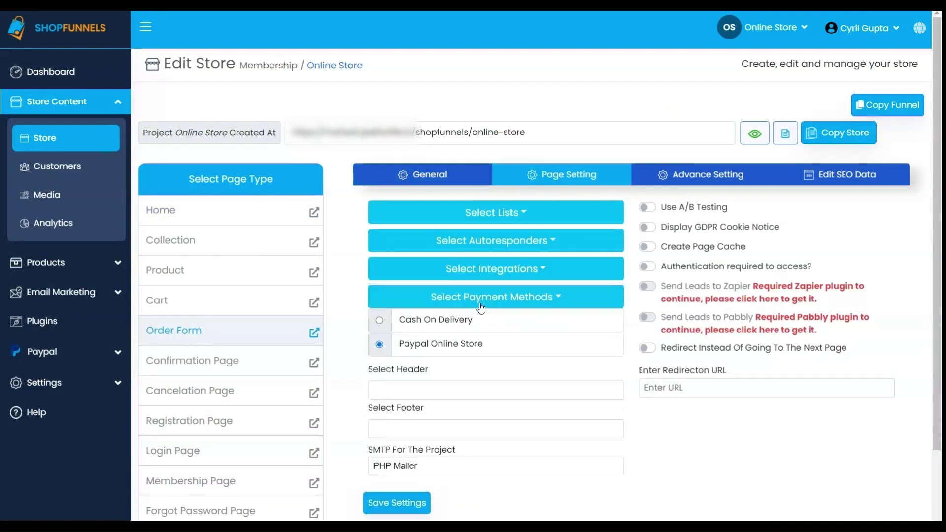
pyautogui.click(483, 297)
pyautogui.click(397, 459)
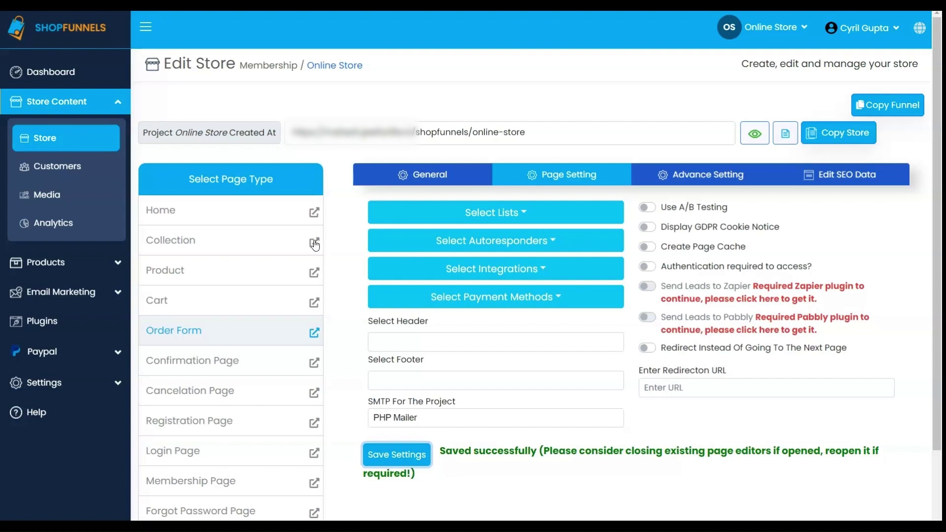
pyautogui.click(313, 244)
pyautogui.click(314, 244)
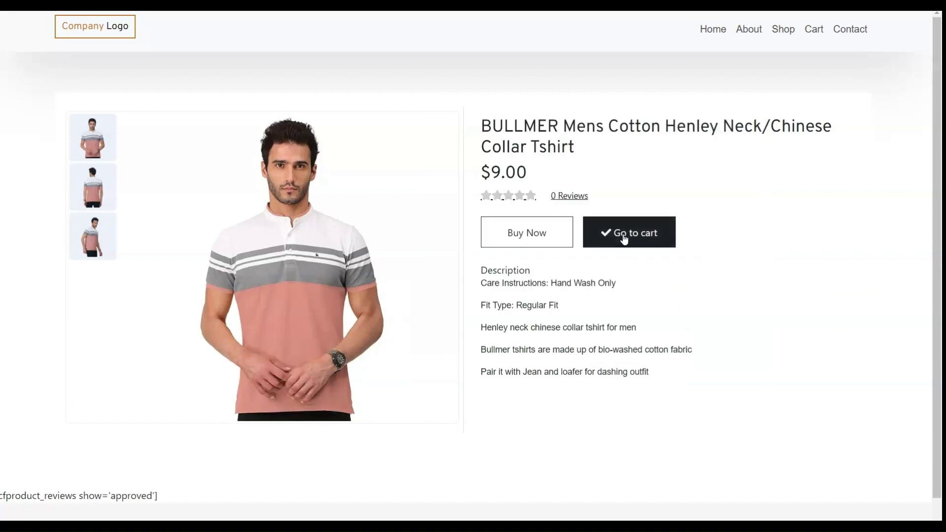
# Check out the tshirt from the cart, accept the Terms & Conditions, and continue to payment.
pyautogui.click(624, 239)
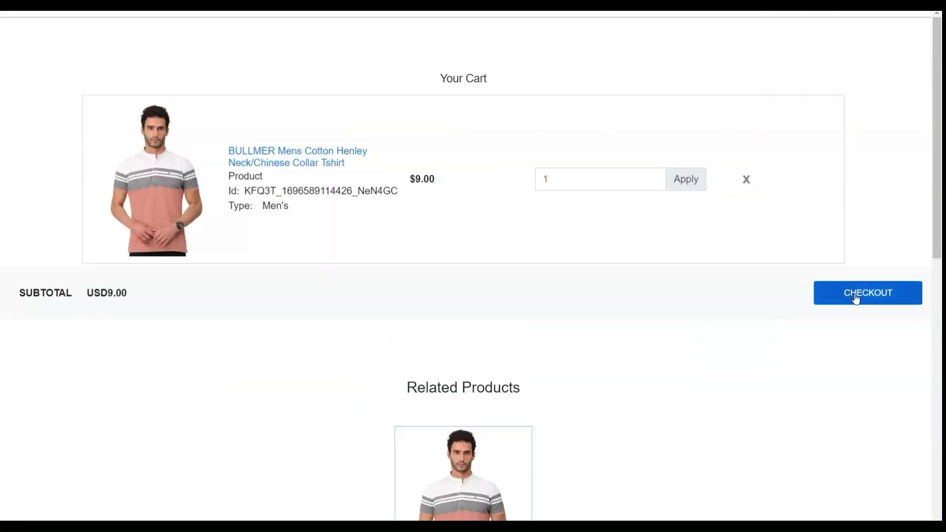
pyautogui.click(856, 296)
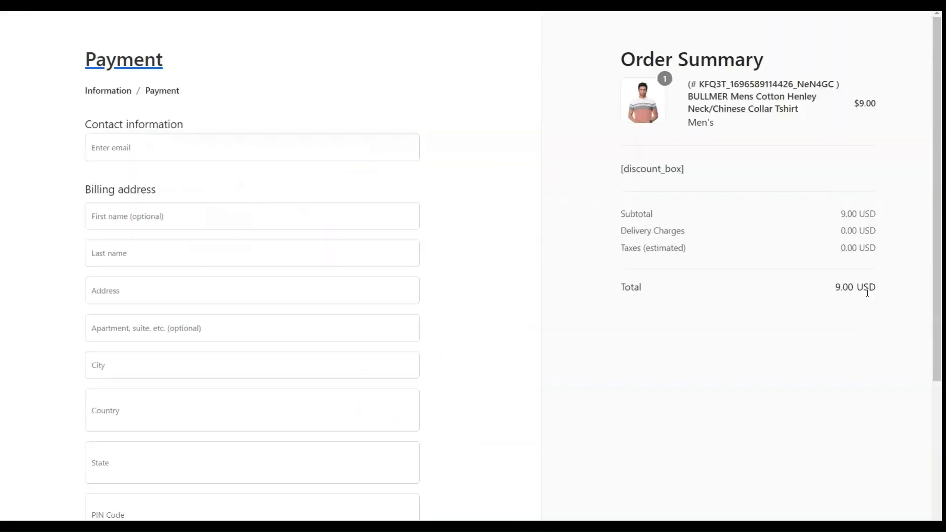
pyautogui.scroll(-3, 943, 282)
pyautogui.click(95, 437)
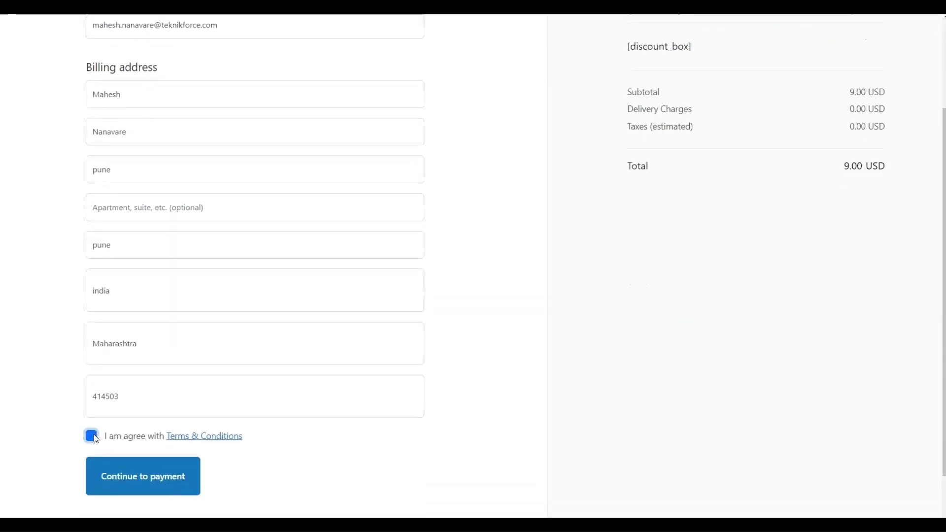
pyautogui.click(123, 475)
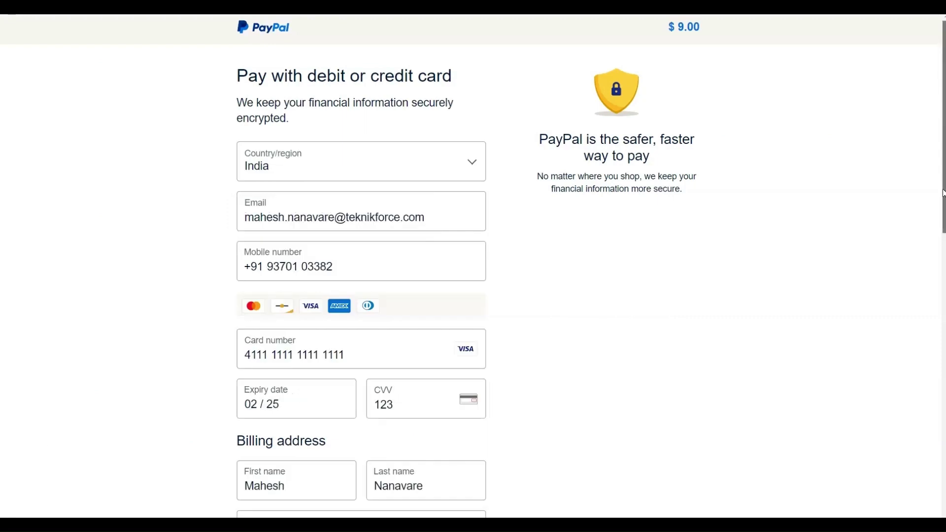
# Scroll down through PayPal's debit or credit card payment form.
pyautogui.scroll(-1, 943, 197)
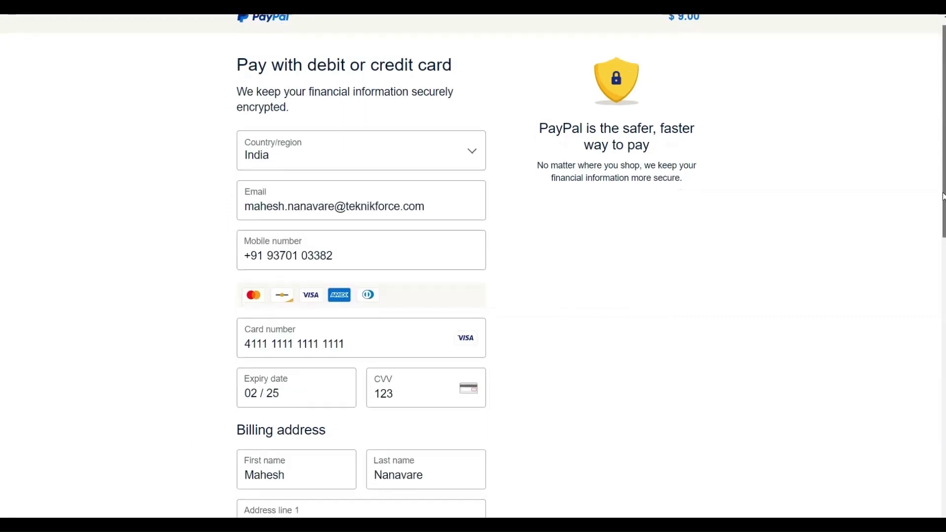
pyautogui.scroll(-7, 943, 196)
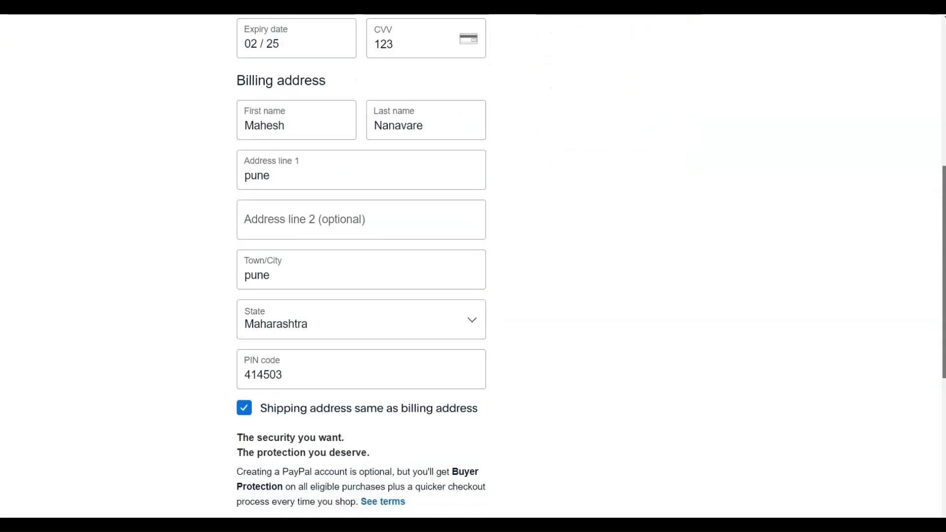
pyautogui.scroll(-6, 637, 412)
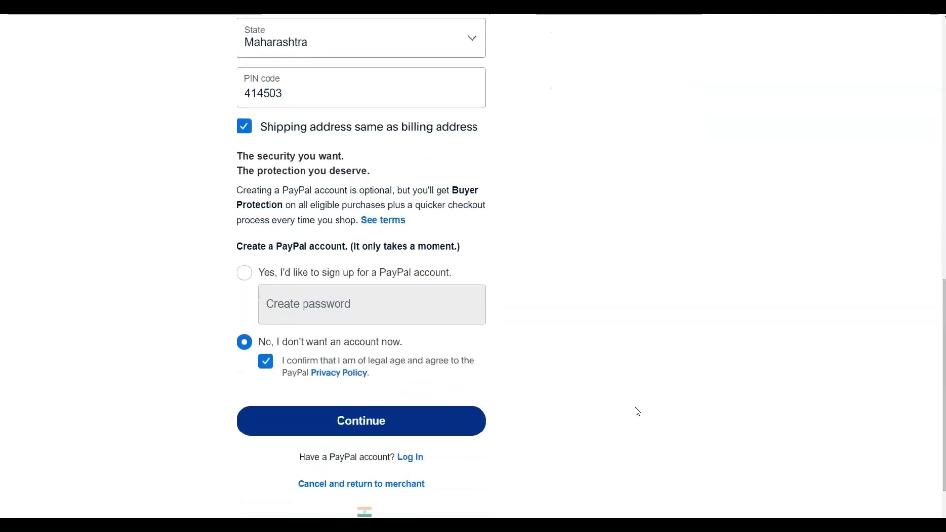